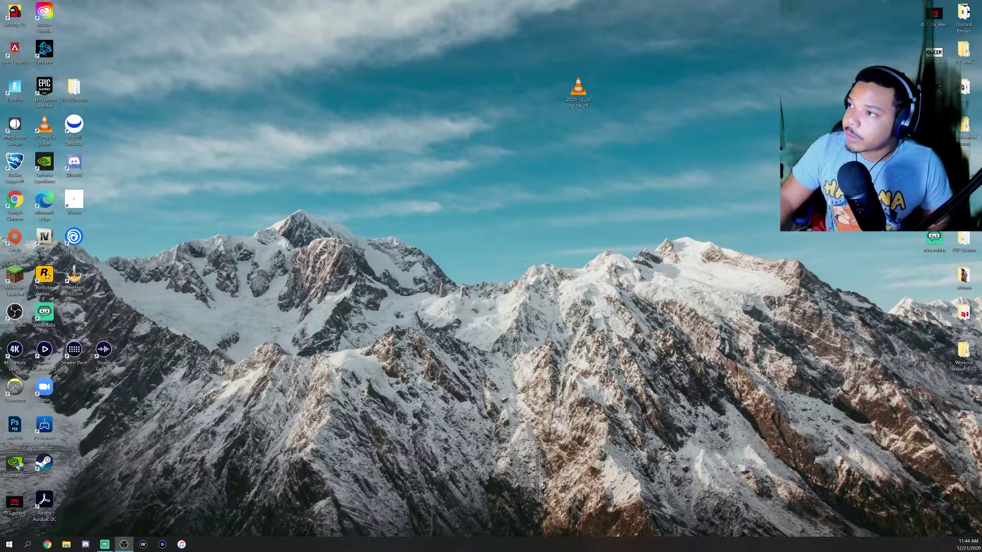
Maximize OBS, nudge the Follow share like overlay slightly lower, and add an empty Scene 2
drag(981, 46, 358, 1)
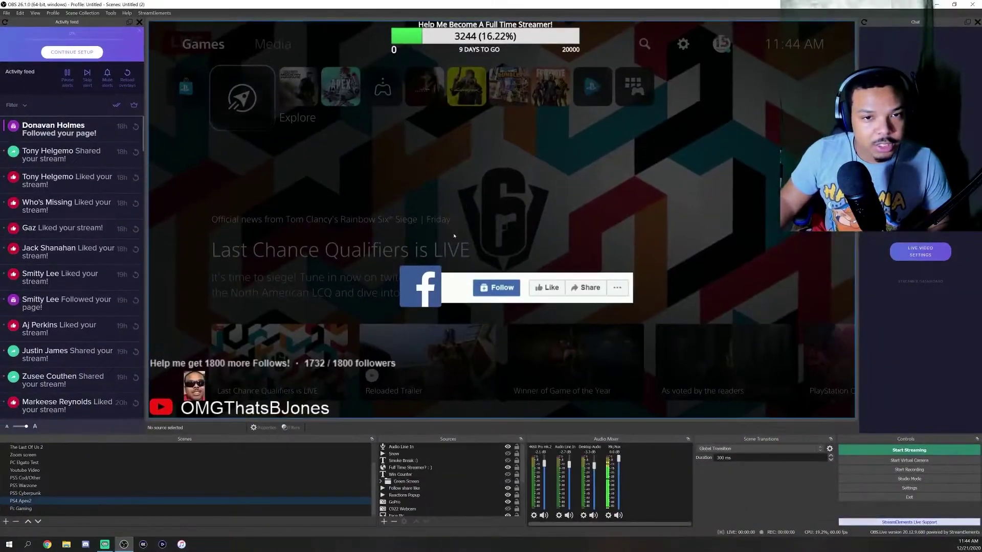
click(493, 331)
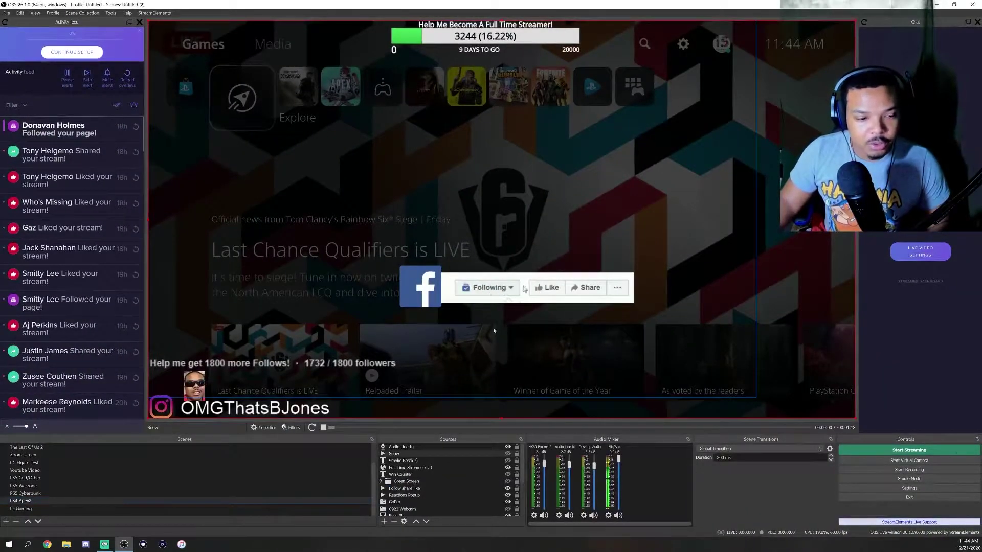
click(485, 335)
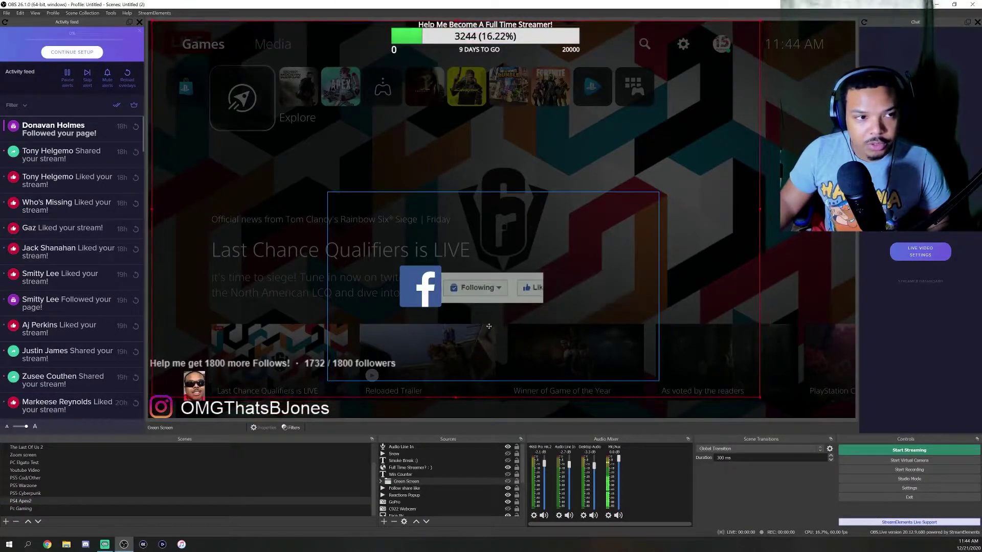
click(449, 294)
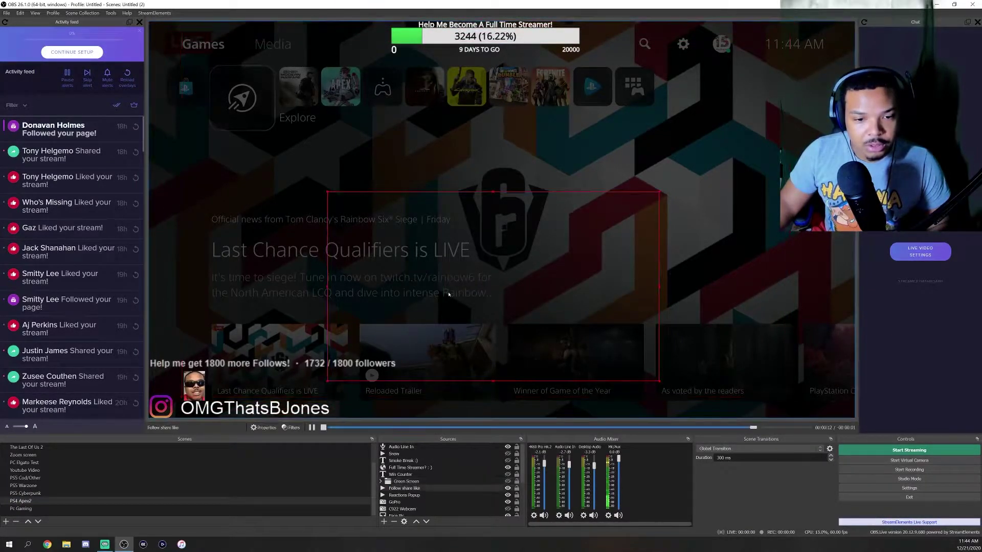
drag(448, 294, 445, 311)
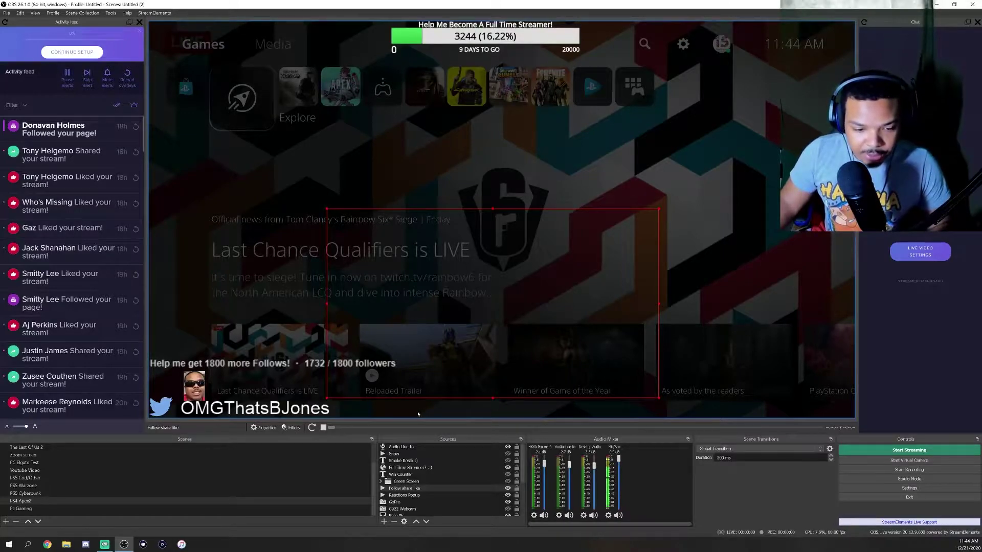
click(5, 521)
click(473, 287)
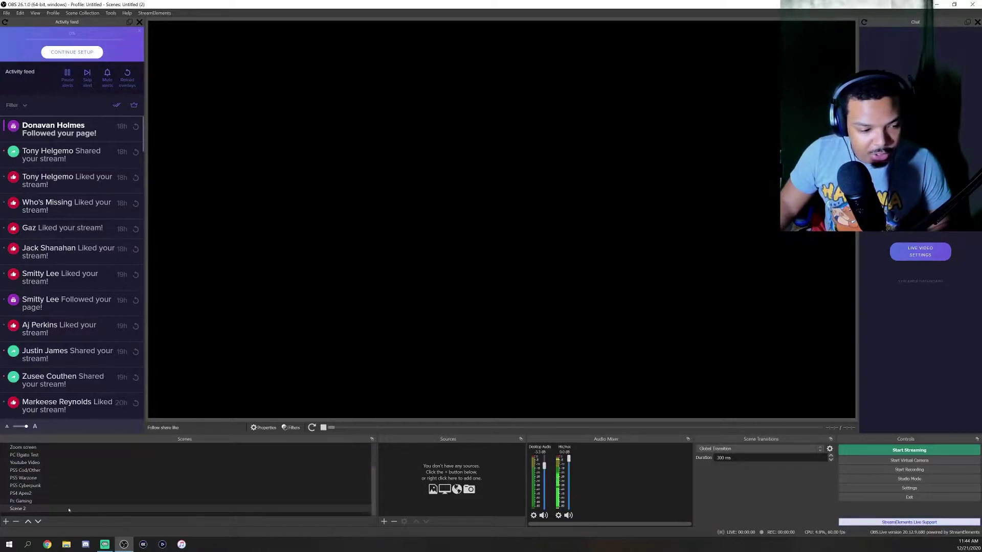
Rename Scene 2 to 'PS5 4K Setup'
right_click(23, 509)
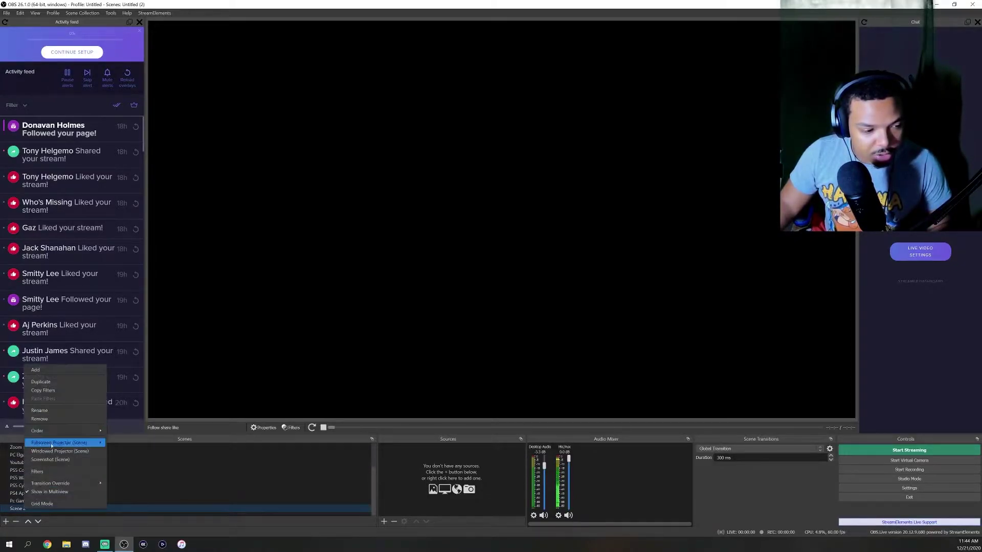
click(39, 411)
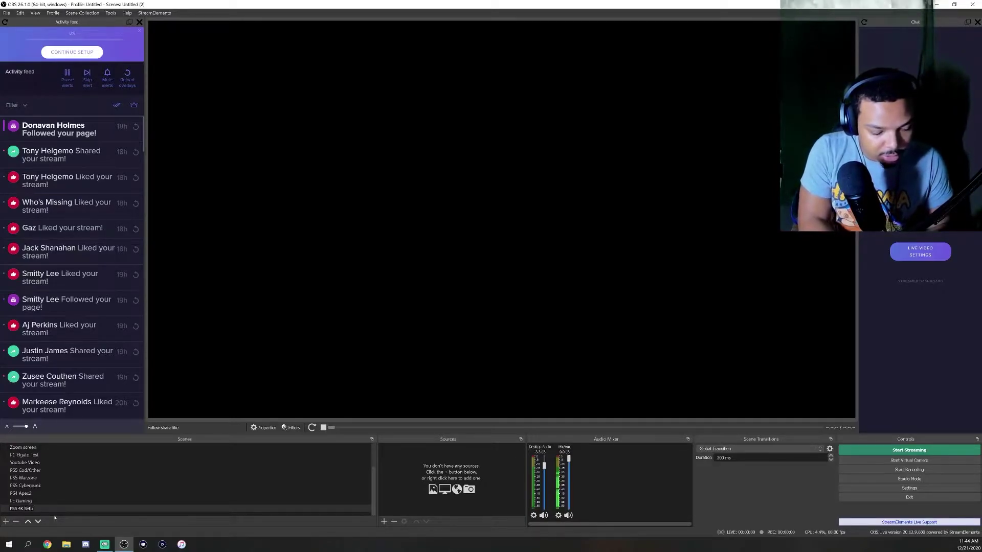
key(Return)
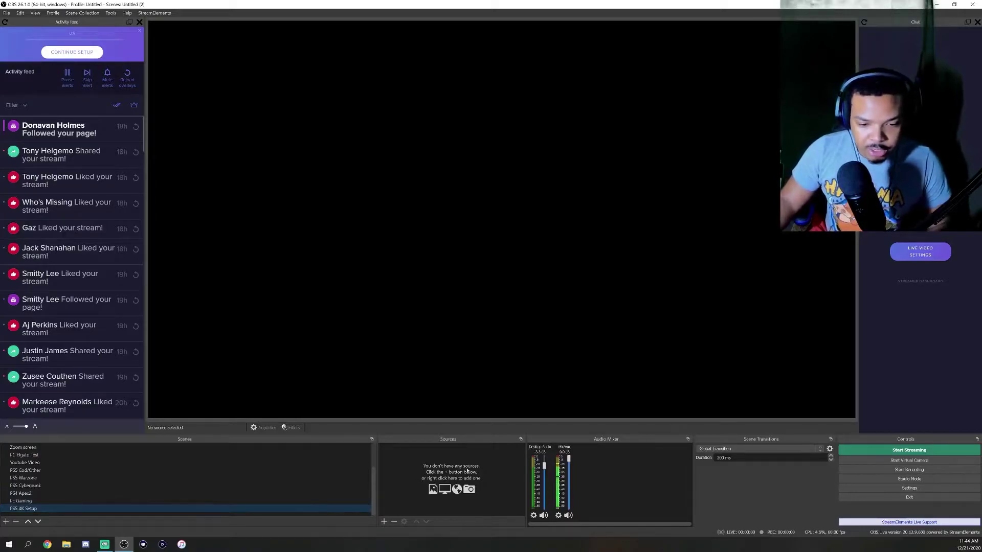
Add the existing 4K60 Pro mk.2 Video Capture Device as a source in PS5 4K Setup
click(384, 521)
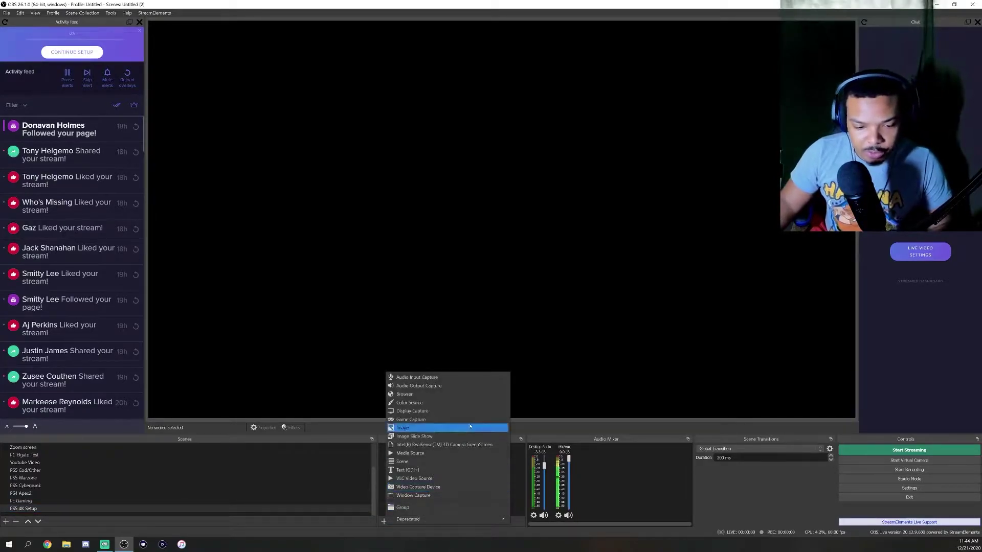
click(457, 488)
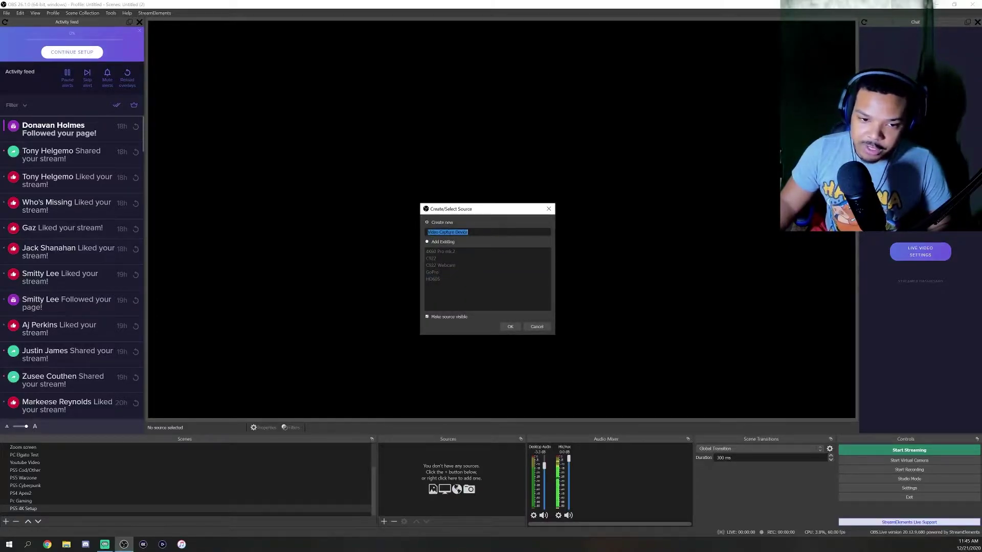
click(431, 243)
click(445, 252)
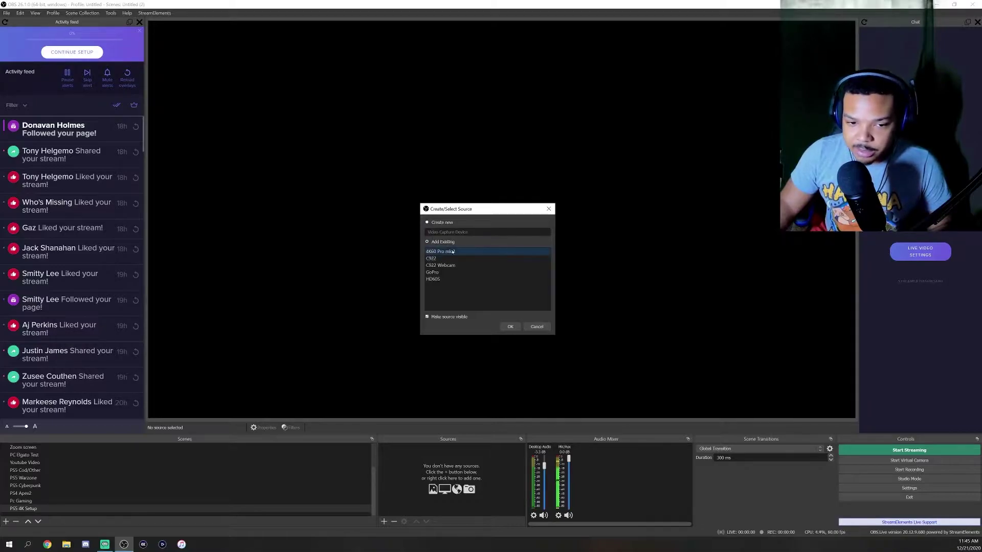
click(510, 327)
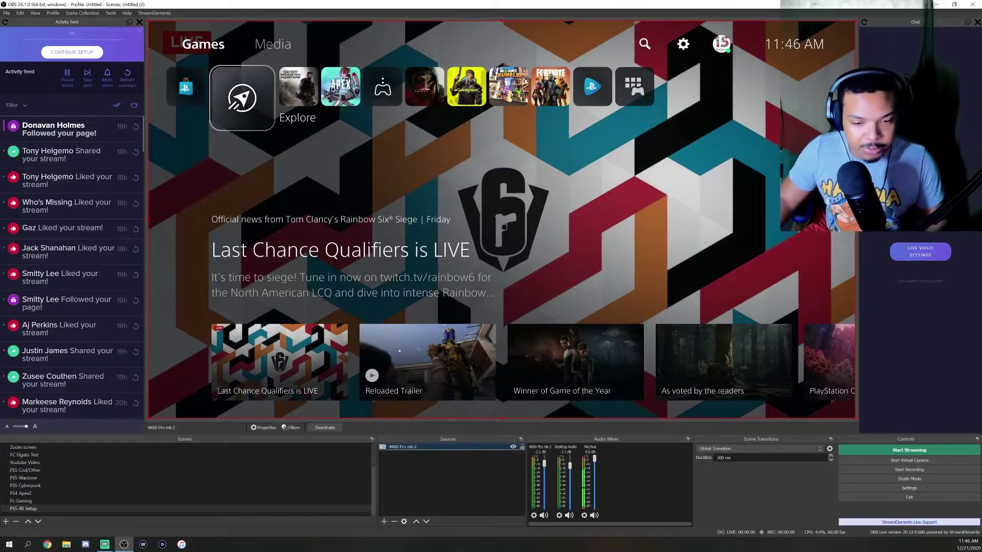
Reselect the 4K60 Pro mk.2 source and open its Properties from the Audio Mixer gear menu
click(429, 484)
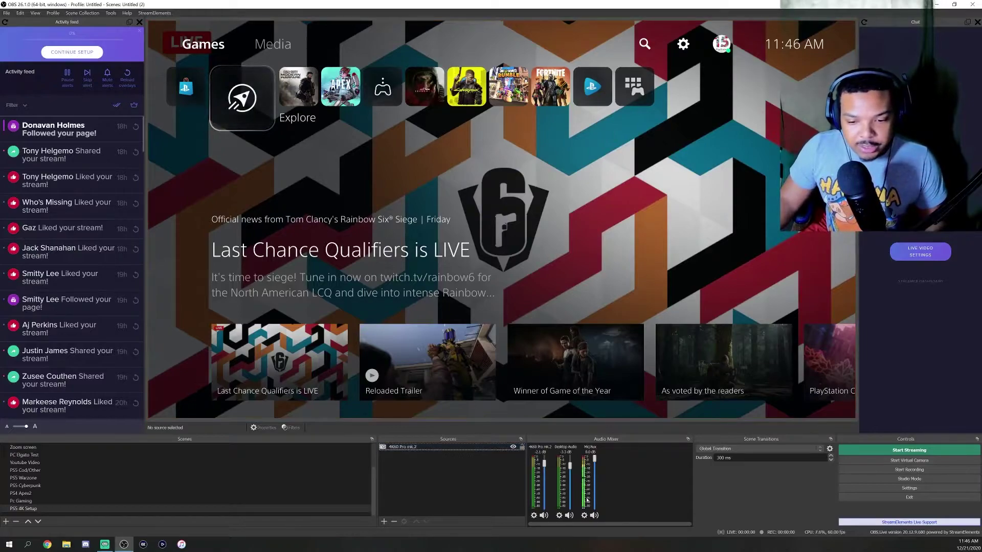
click(419, 448)
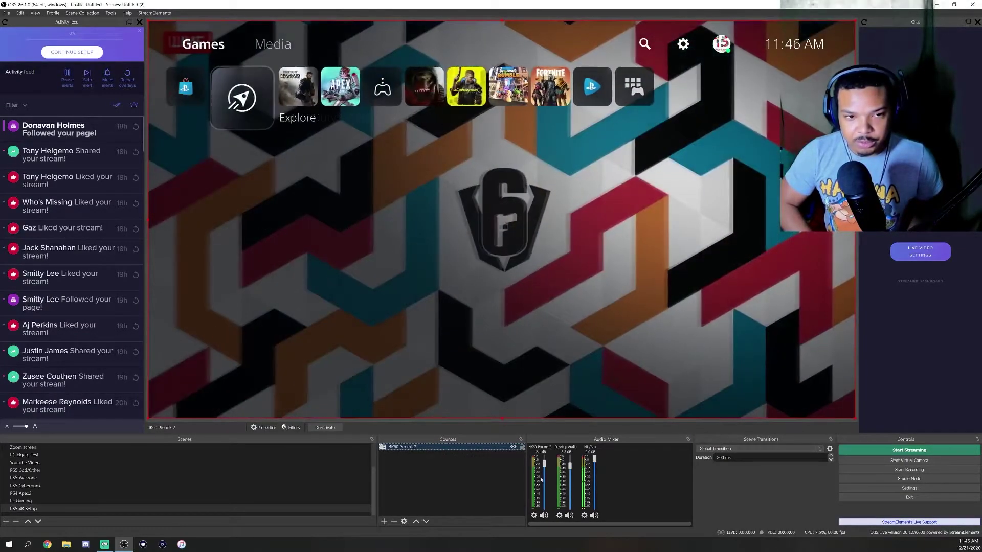
click(533, 515)
click(534, 389)
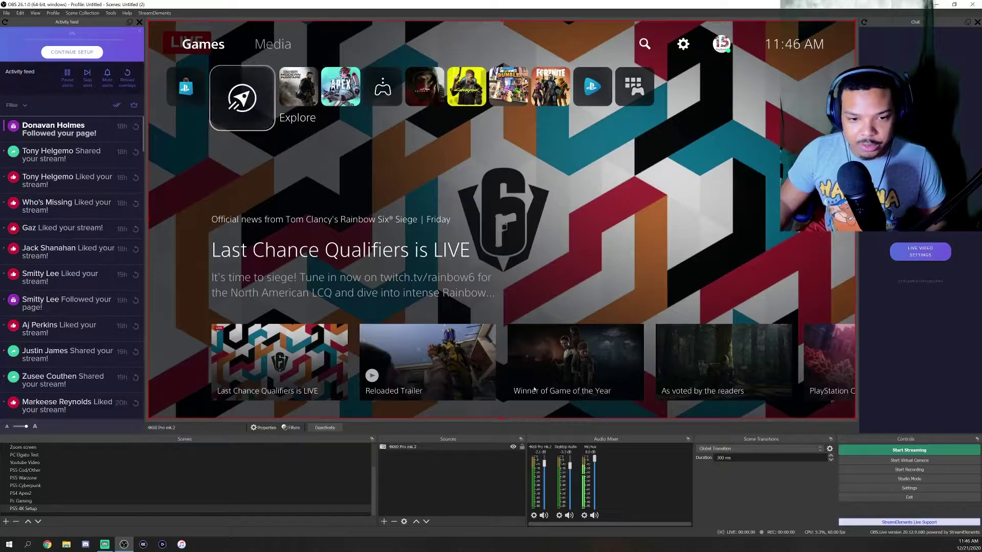
Keep the 4K60 Pro mk.2 audio output mode as Capture audio only, leaving settings unchanged
scroll(276, 333, down, 1)
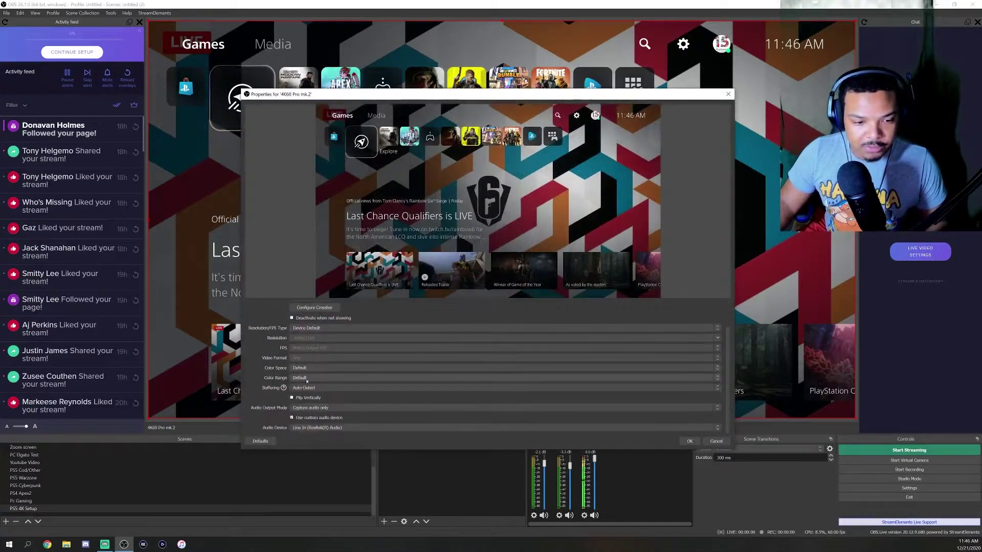
click(320, 408)
click(294, 420)
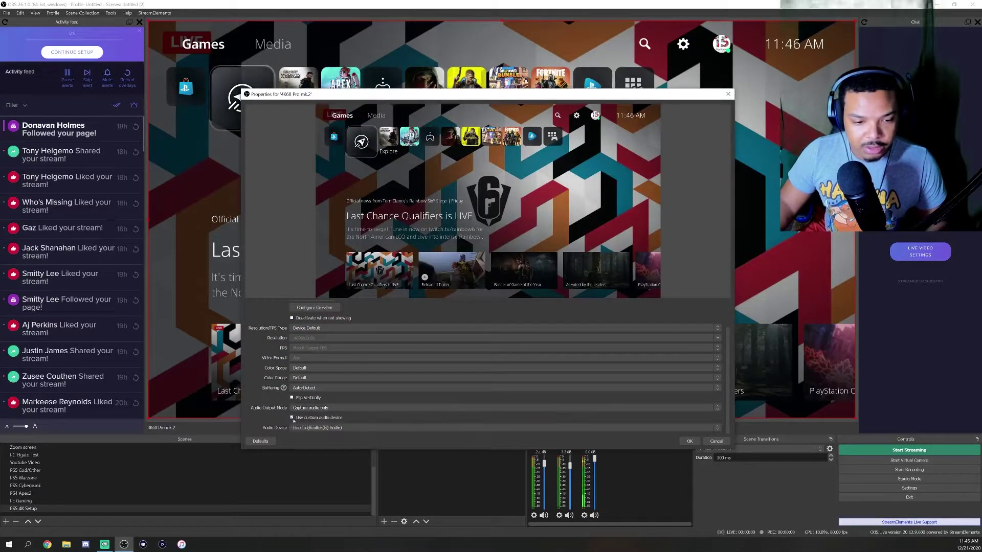
click(690, 441)
right_click(407, 453)
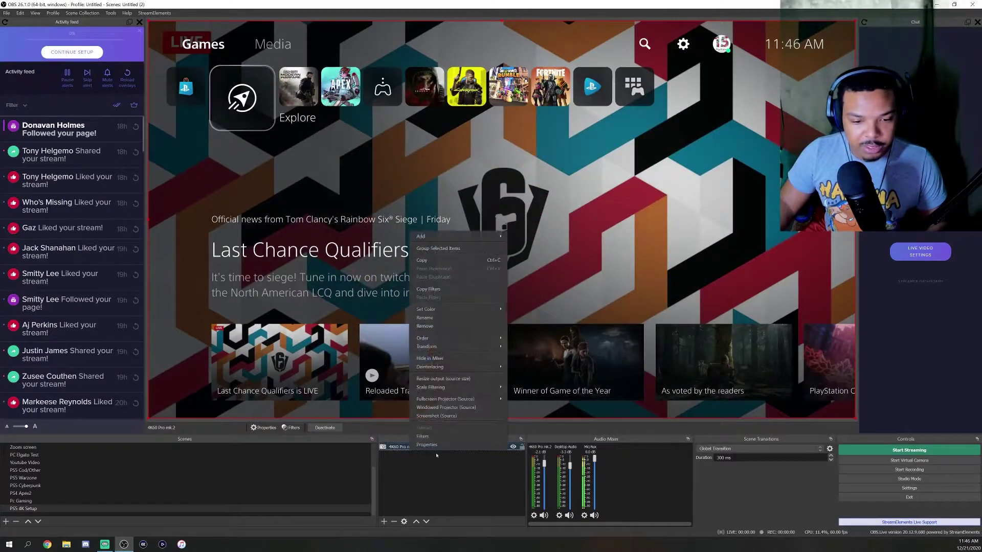
click(424, 417)
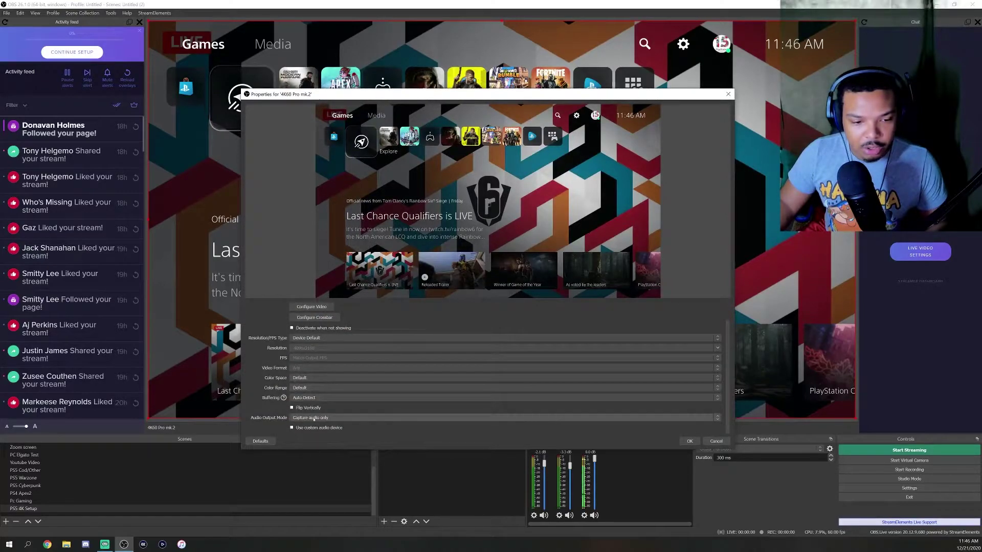
click(352, 418)
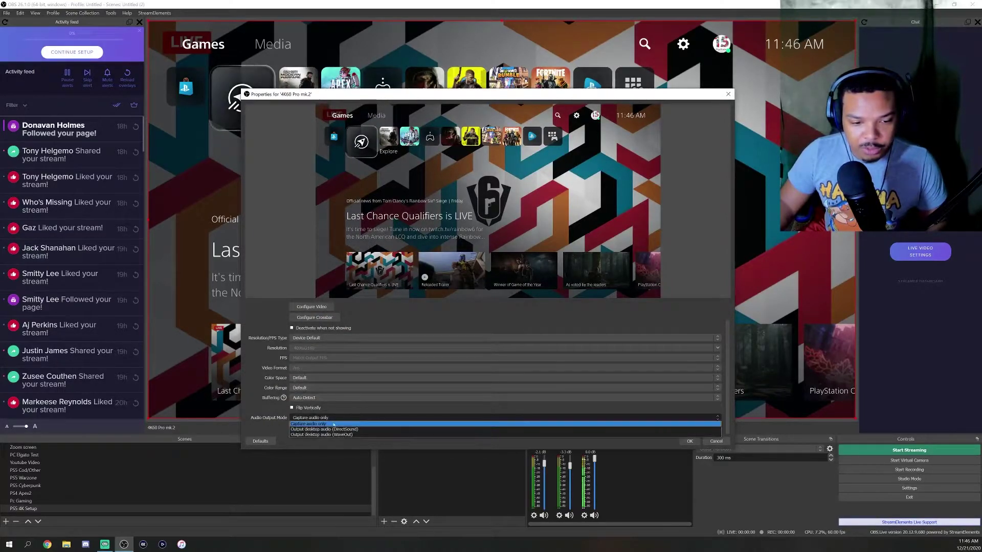
click(337, 419)
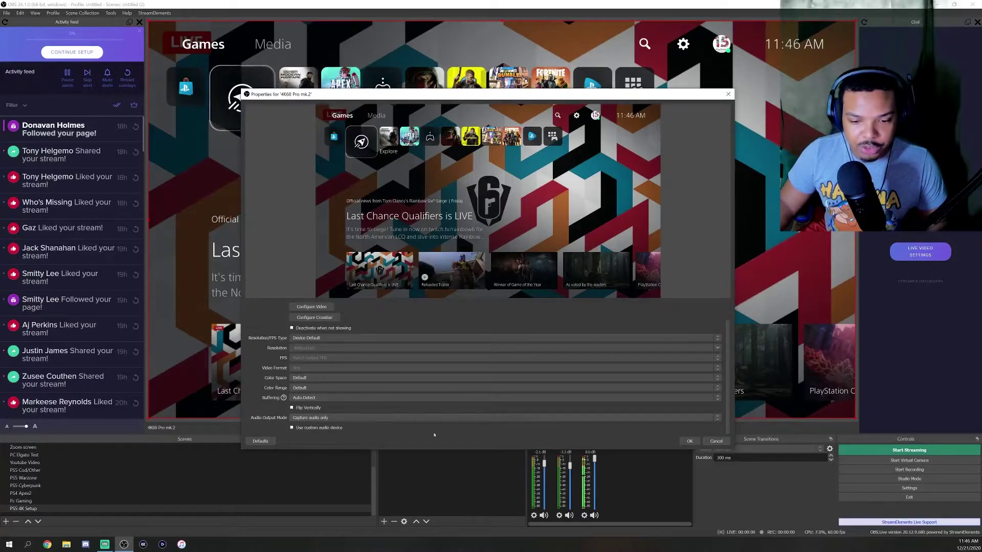
click(687, 441)
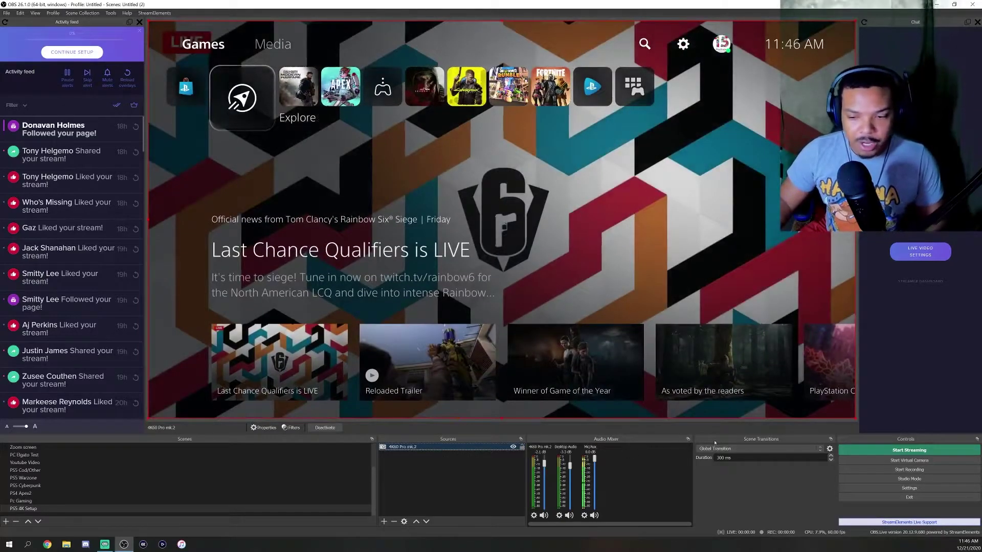
click(883, 488)
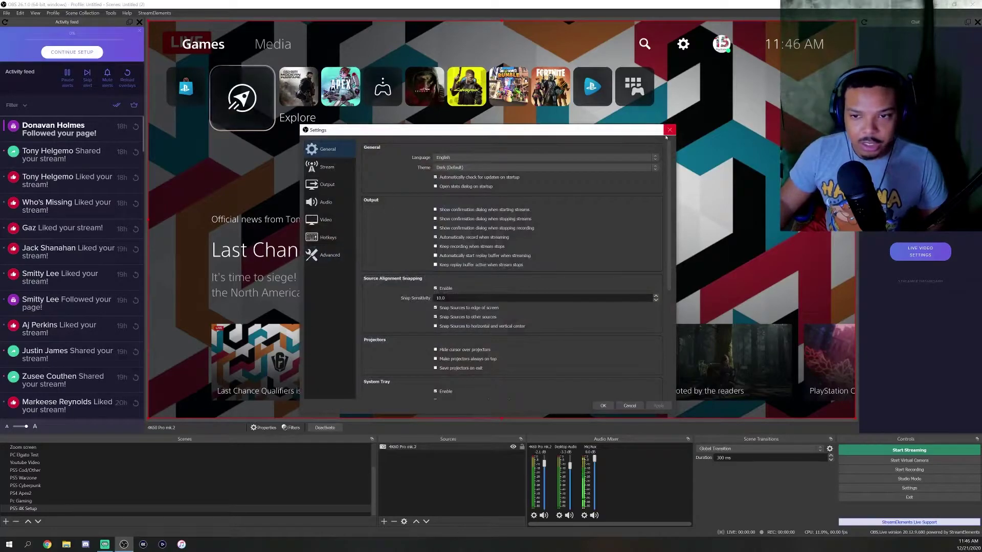
click(669, 130)
Enable a custom audio device for the 4K60 Pro mk.2, set to Line In (Realtek(R) Audio), and apply
right_click(499, 450)
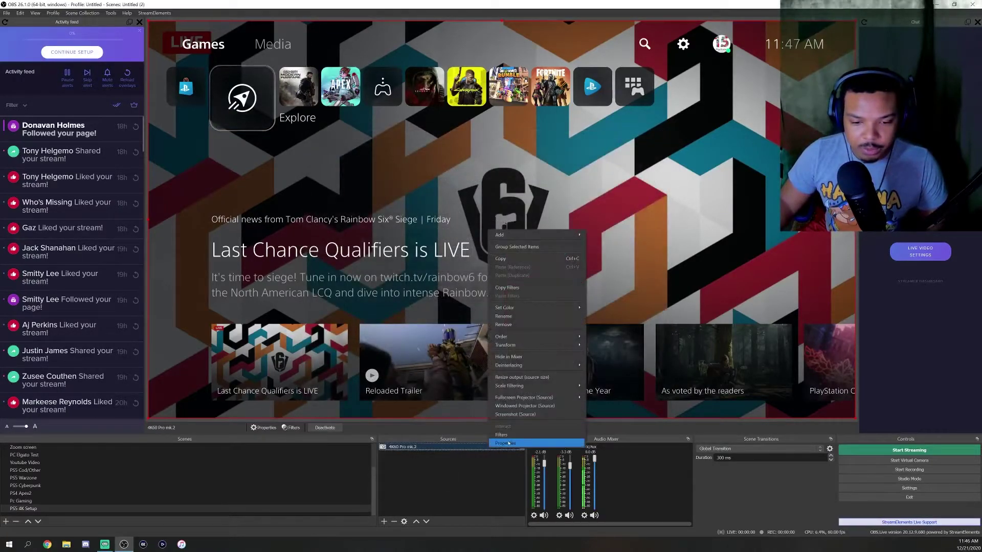
click(511, 417)
scroll(358, 389, down, 1)
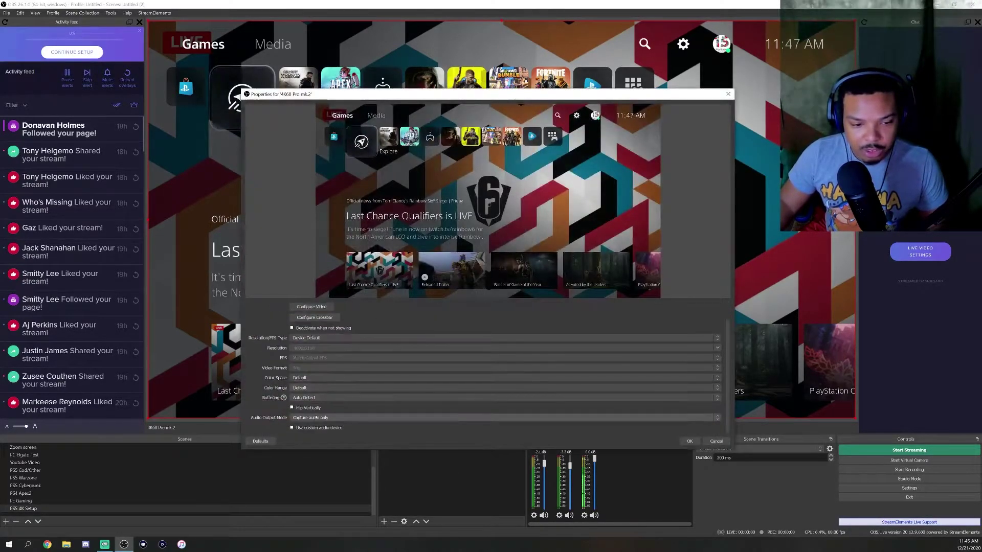
click(291, 428)
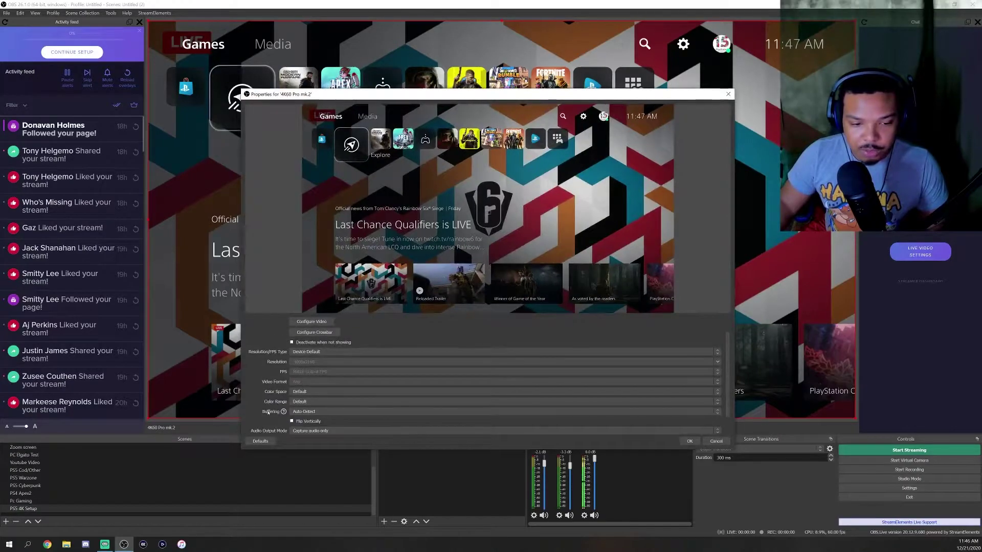
scroll(267, 412, down, 1)
click(292, 427)
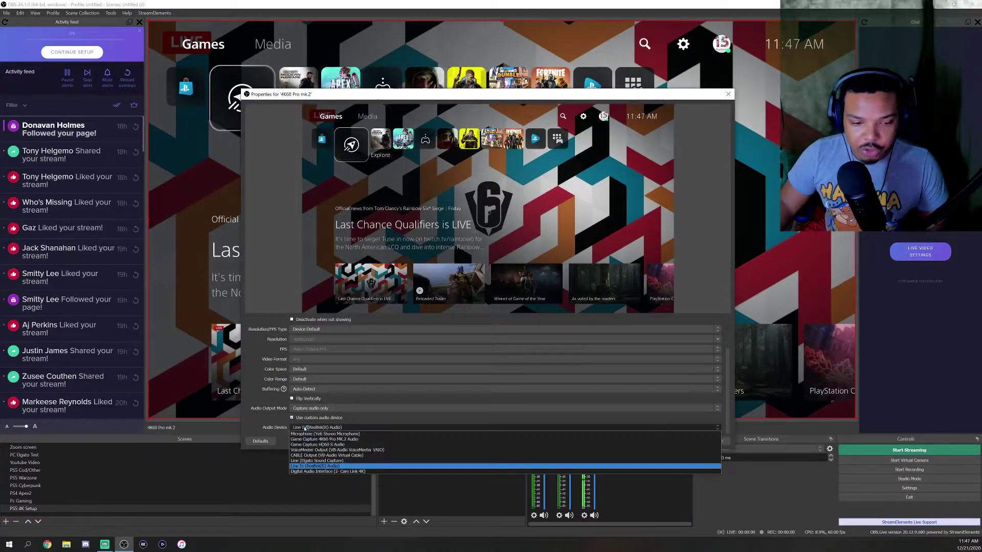
click(310, 468)
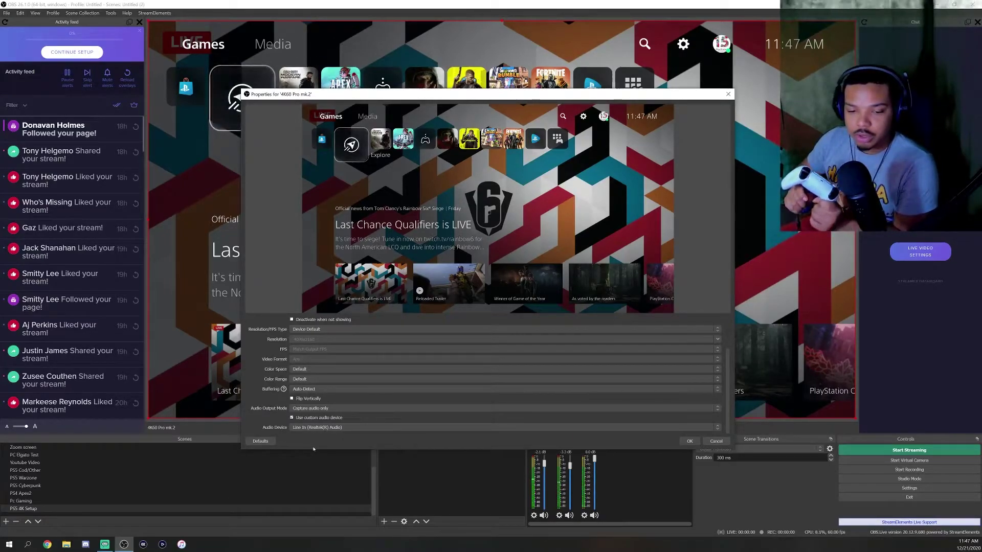
click(689, 441)
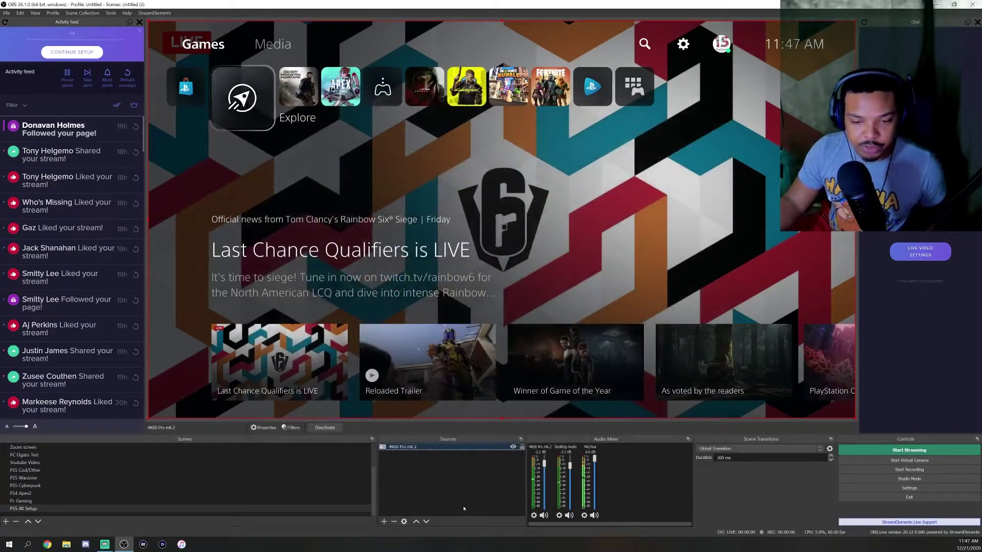
Add the existing Audio Line In as an Audio Input Capture source to PS5 4K Setup
click(384, 521)
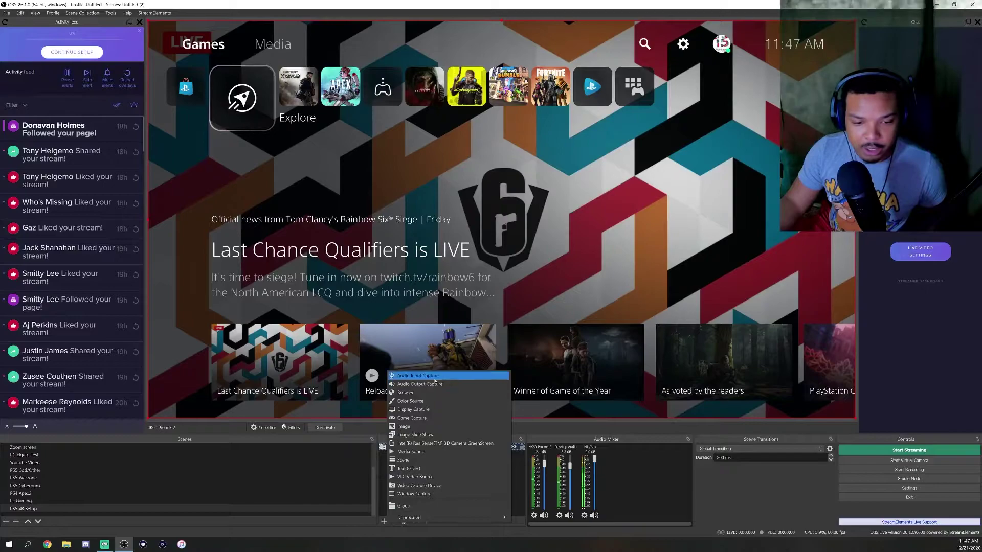
click(434, 378)
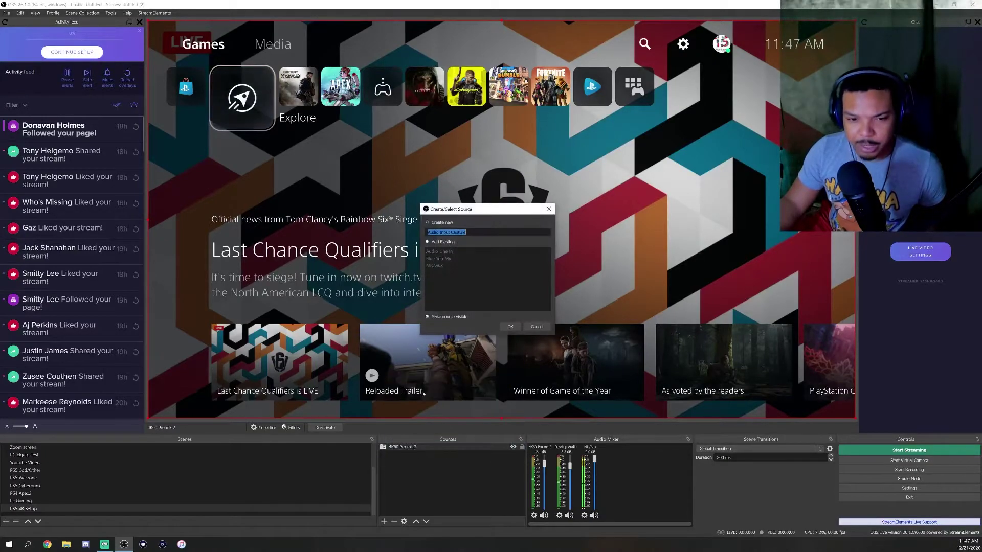
click(427, 243)
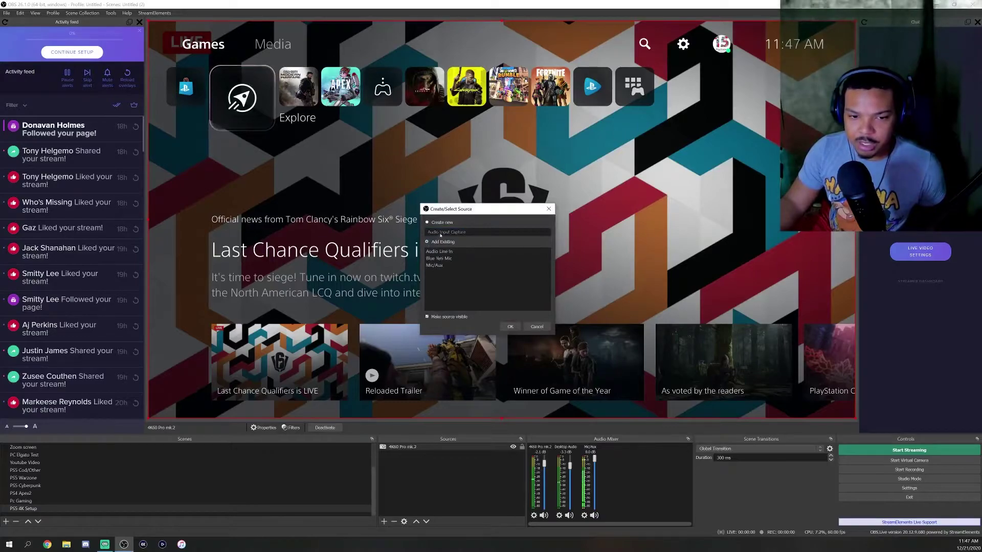
click(440, 251)
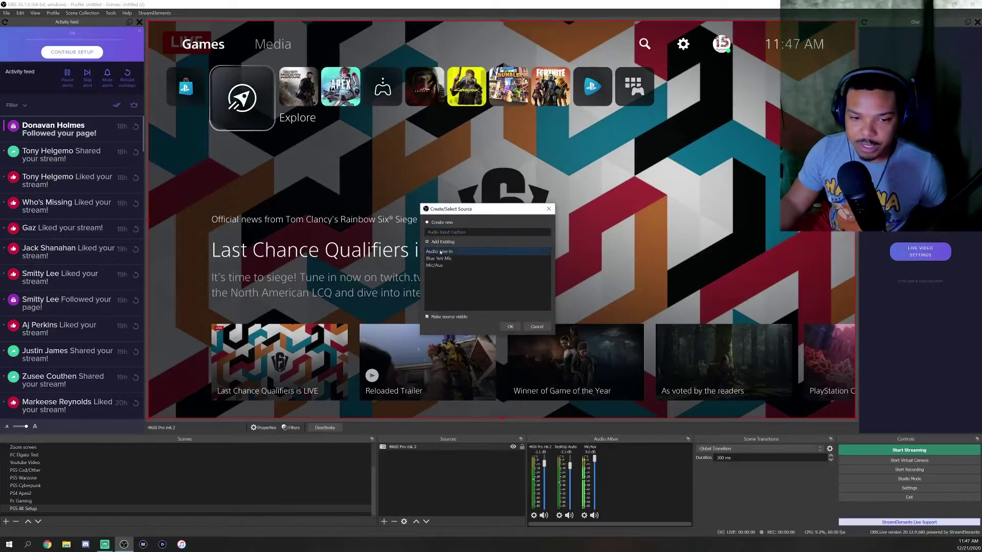
click(510, 327)
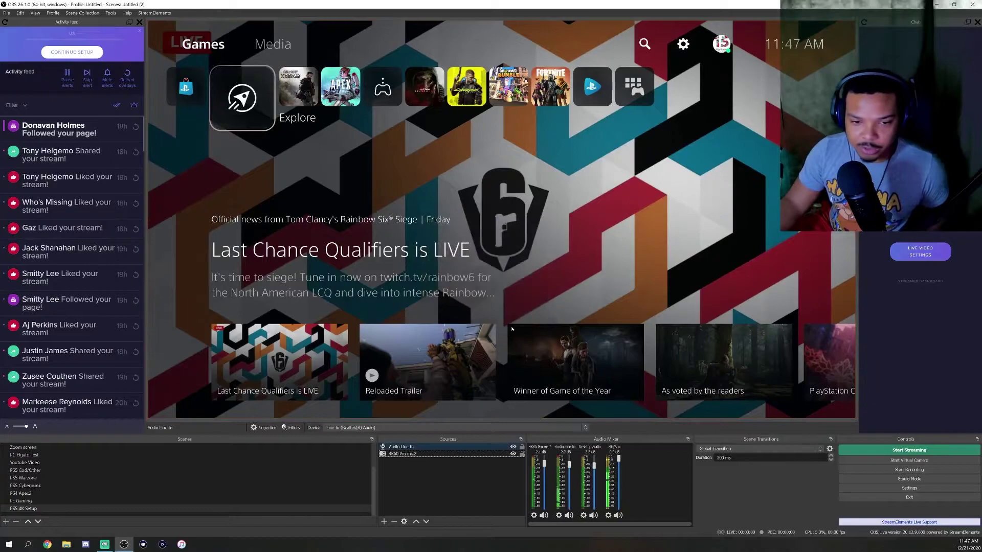